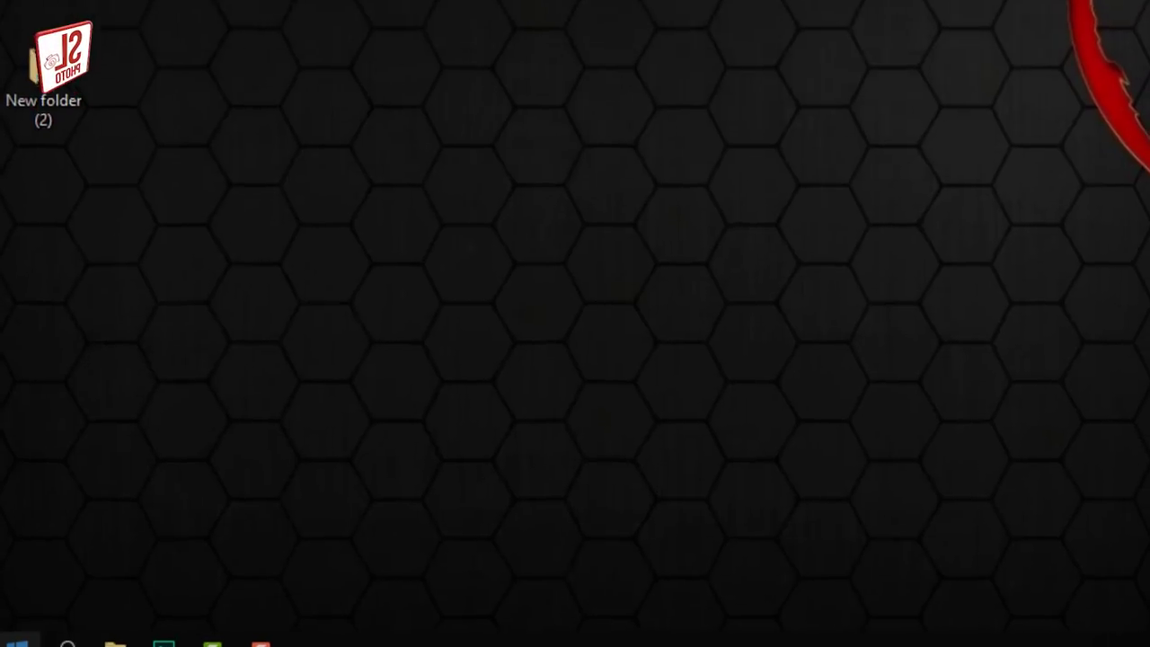
Bring up the Windows Start menu to launch a program.
key("super")
Launch Photoshop and open the sunset photo birds-dawn-147465.jpg.
left_click(586, 268)
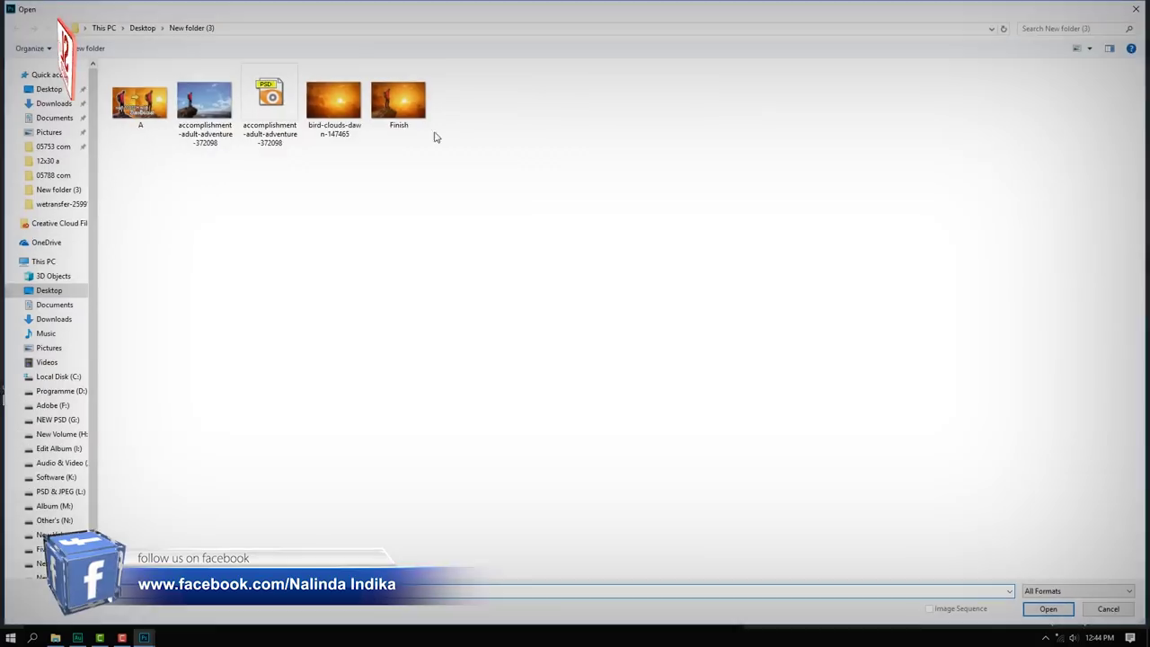
double_click(315, 110)
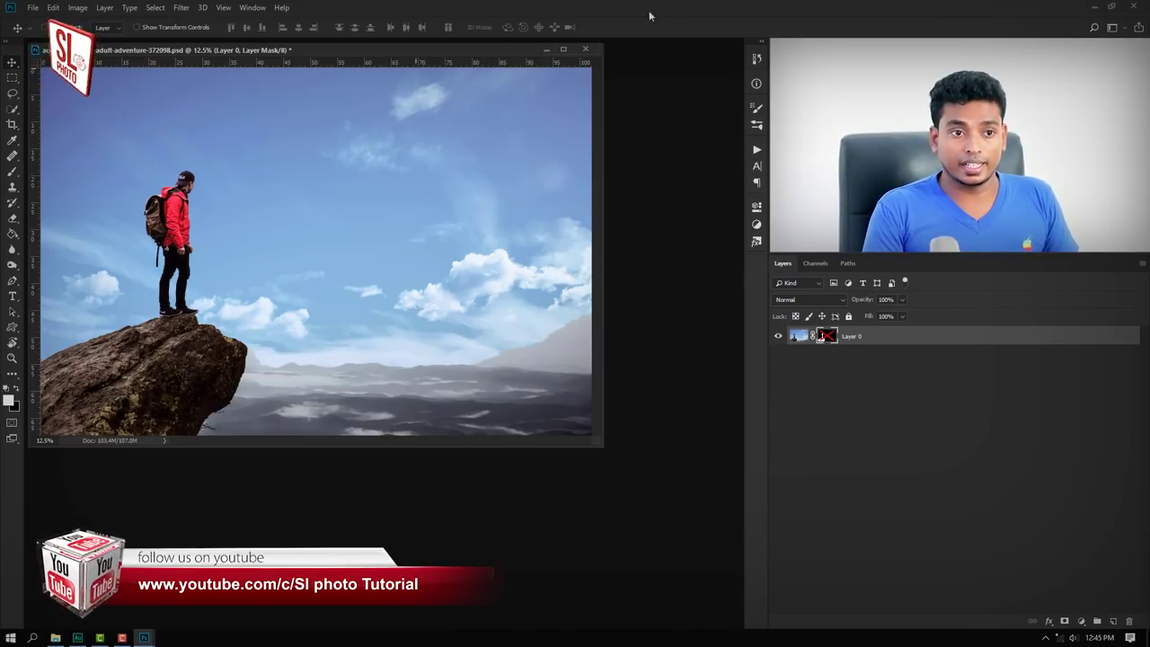
Re-enable the hiker's layer mask and drag the hiker layer into the sunset, aligned bottom-left.
left_click(823, 339, "shift")
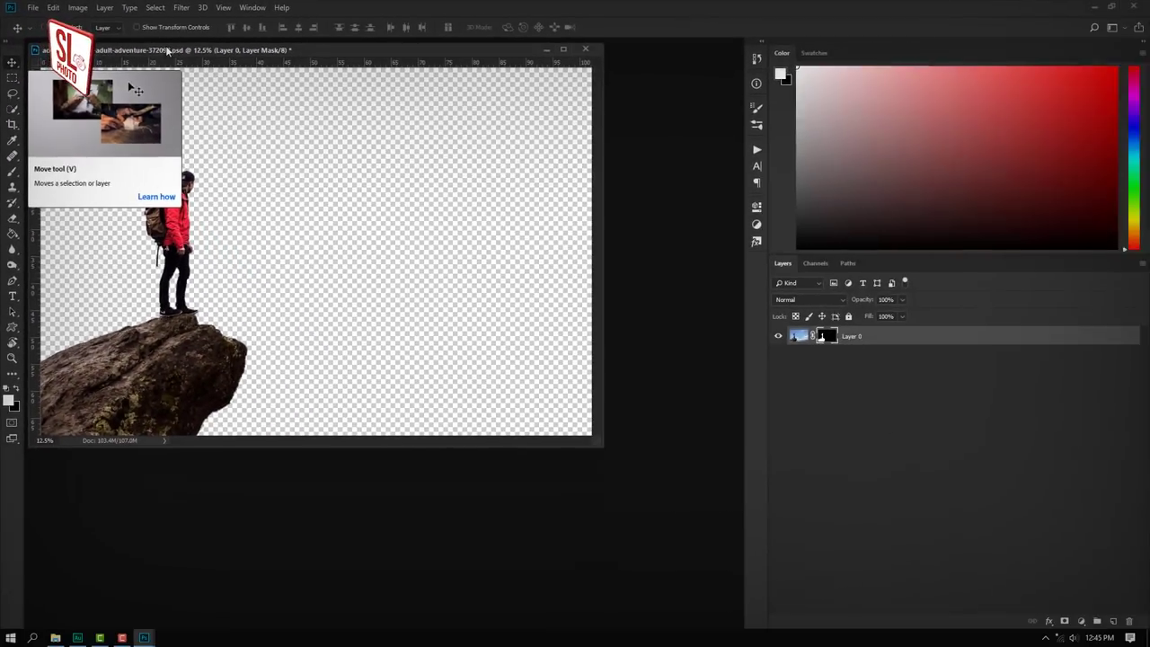
left_click_drag(176, 51, 305, 194)
left_click_drag(288, 313, 201, 208)
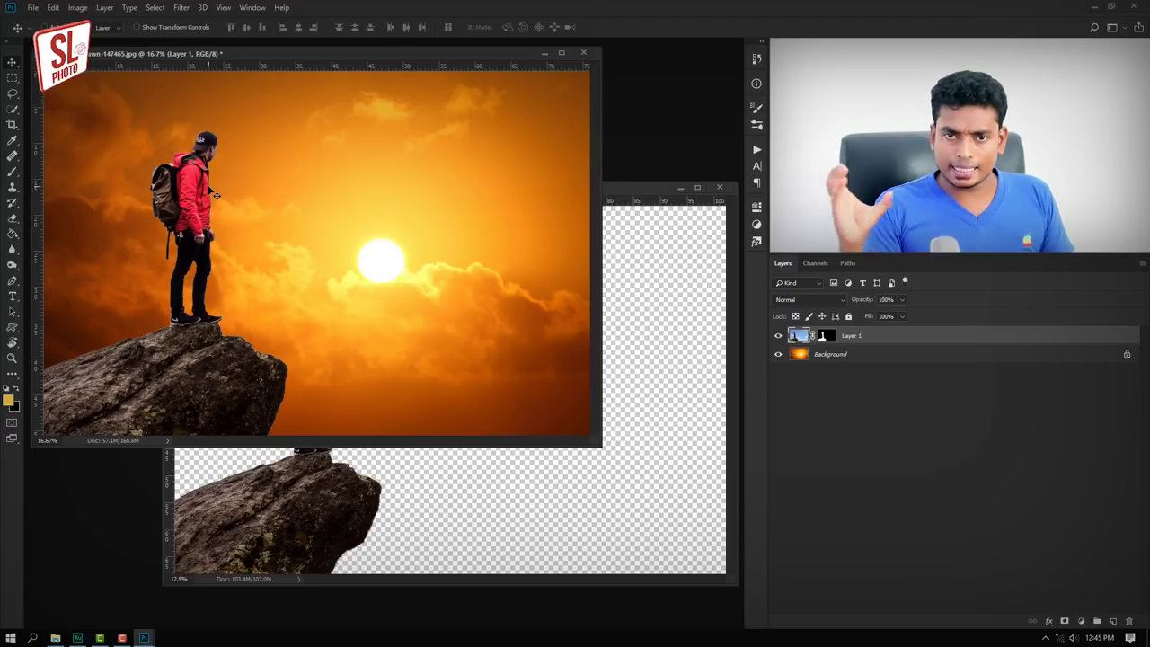
left_click_drag(216, 187, 217, 187)
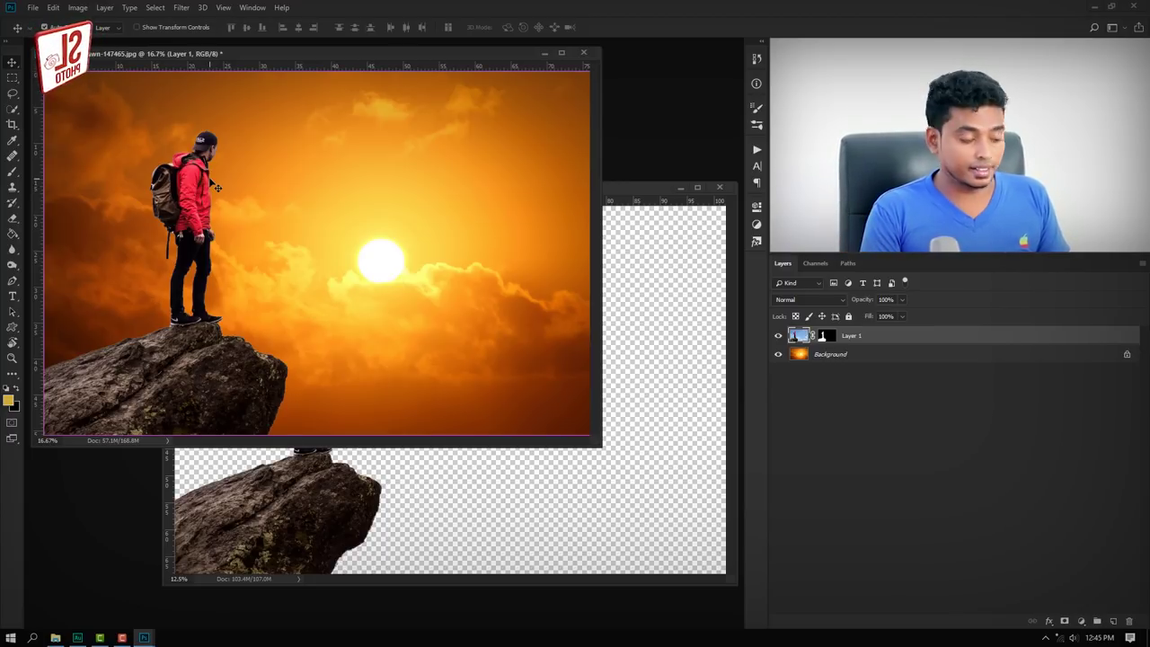
Scale the hiker layer to about 90.9%, move it lower on the sunset, and fit the view.
key("ctrl+t")
key("ctrl+0")
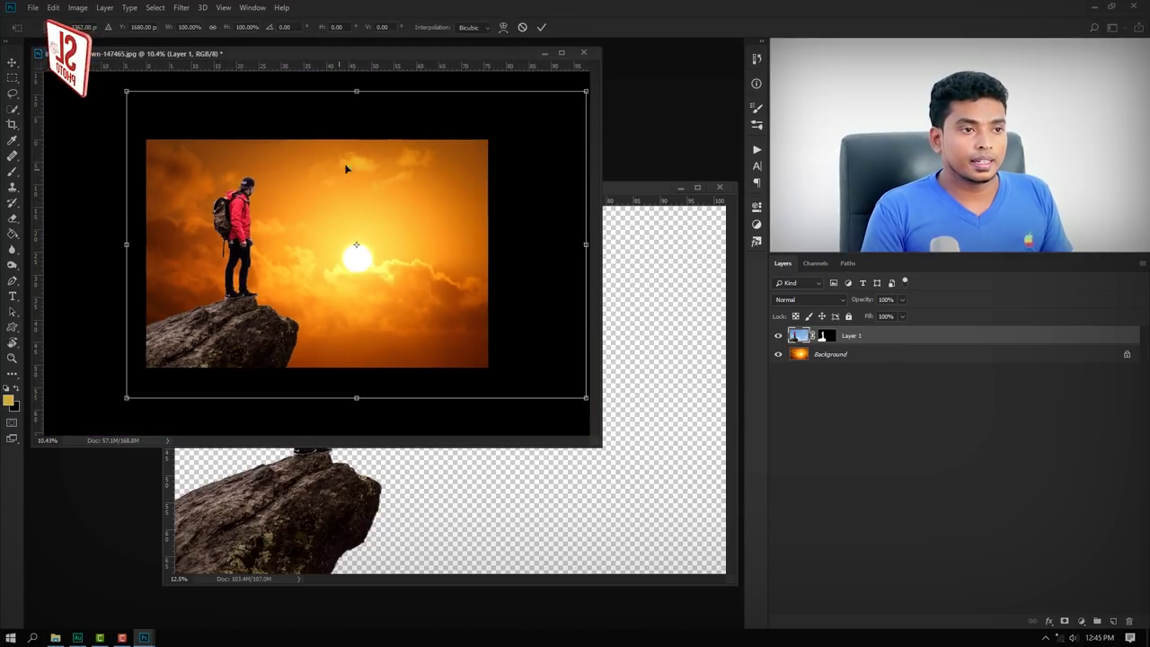
left_click_drag(561, 106, 539, 118)
left_click_drag(476, 175, 476, 199)
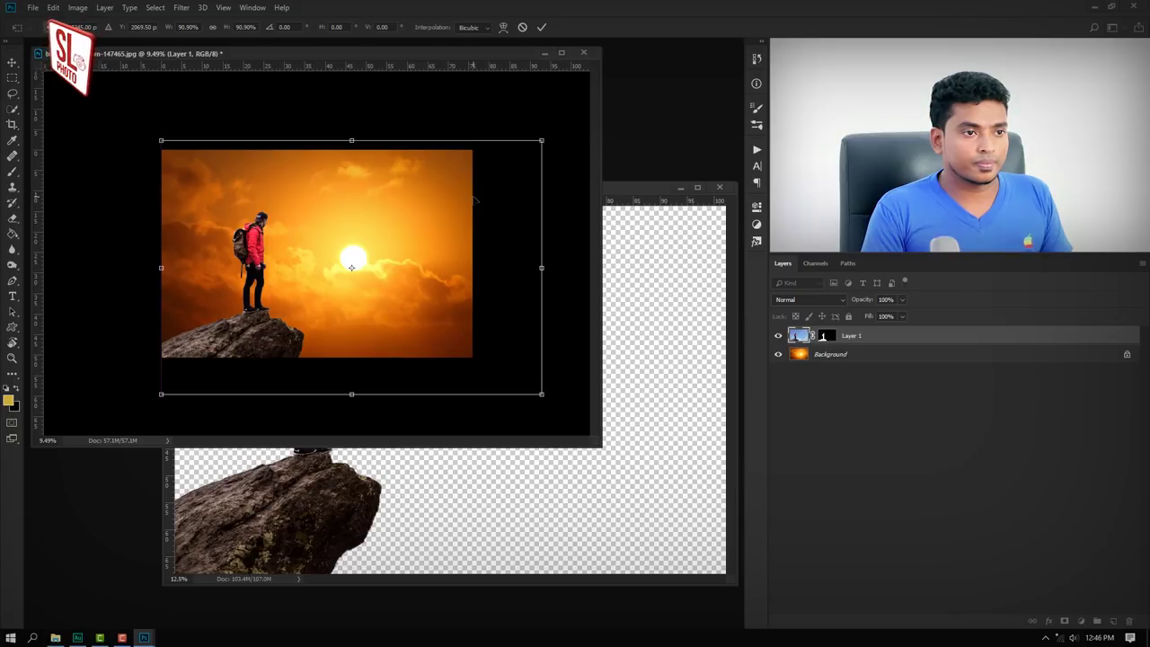
key("Return")
key("ctrl+0")
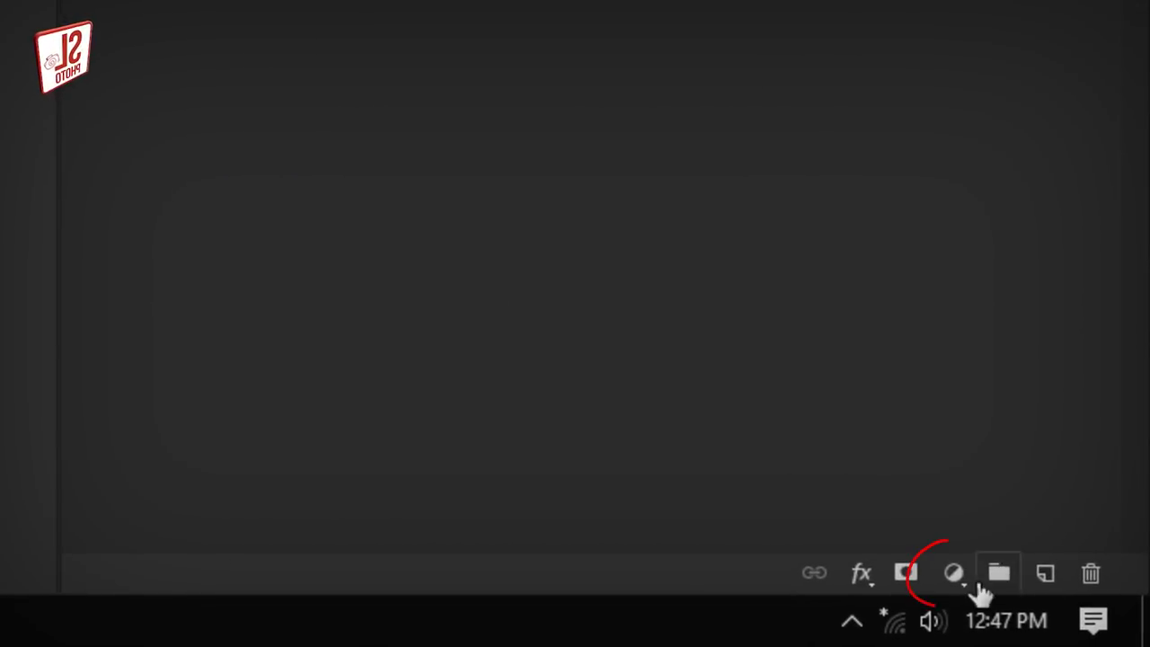
Add a Curves adjustment layer clipped to the hiker's Layer 1 and apply Auto.
left_click(955, 577)
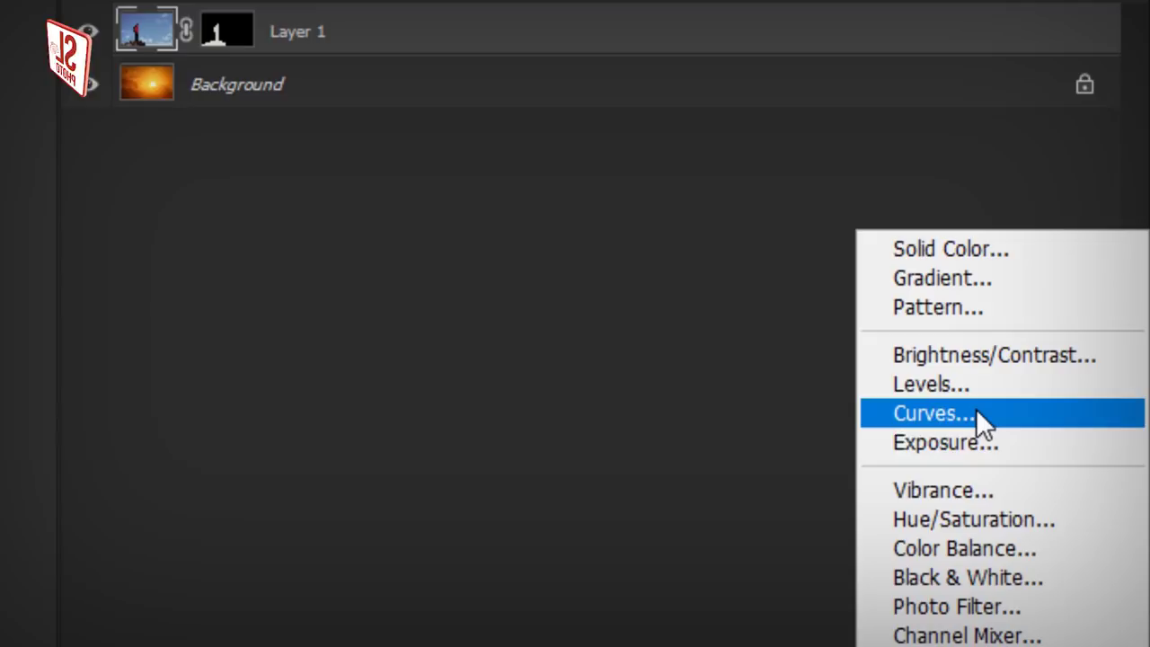
left_click(977, 413)
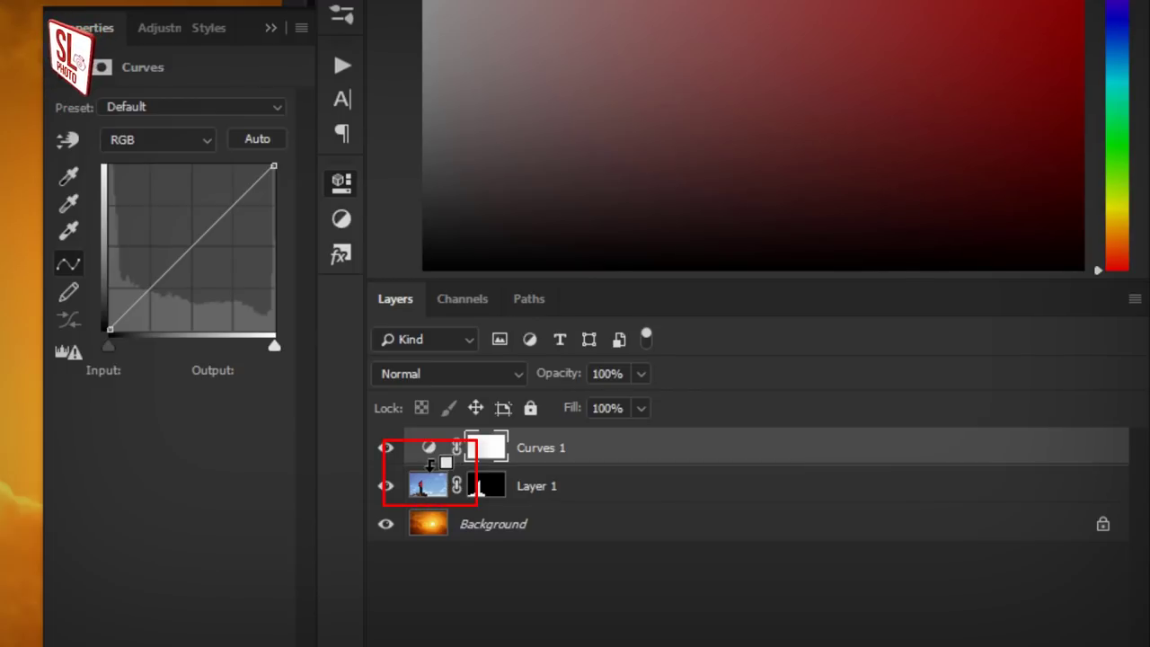
left_click(431, 465, "alt")
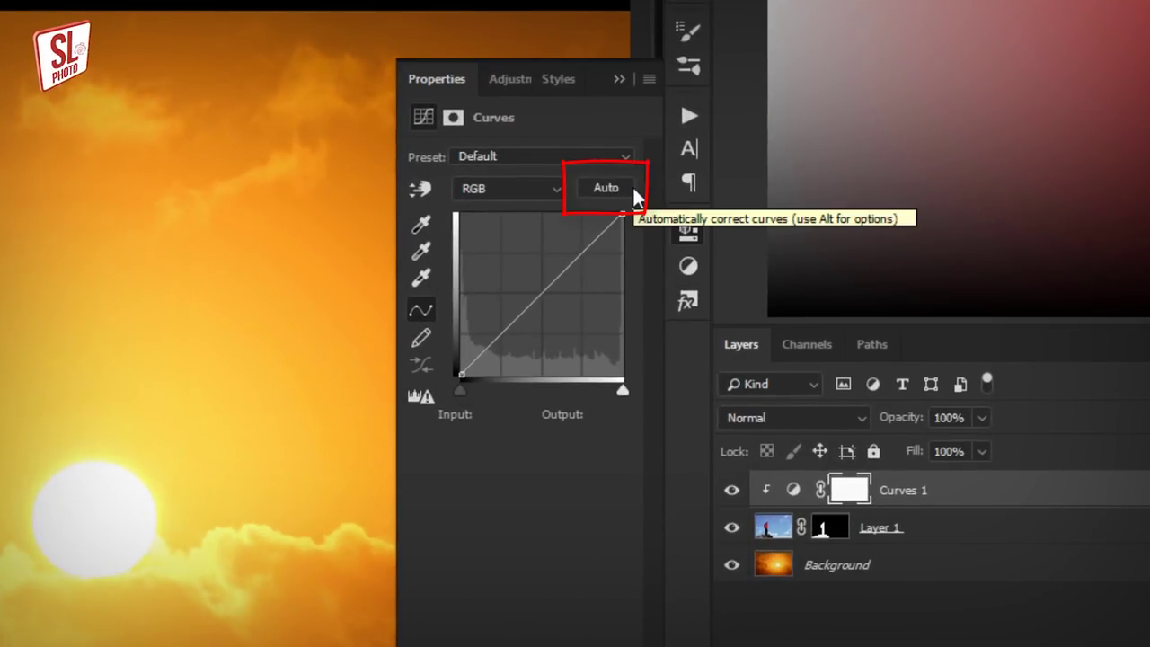
left_click(605, 189)
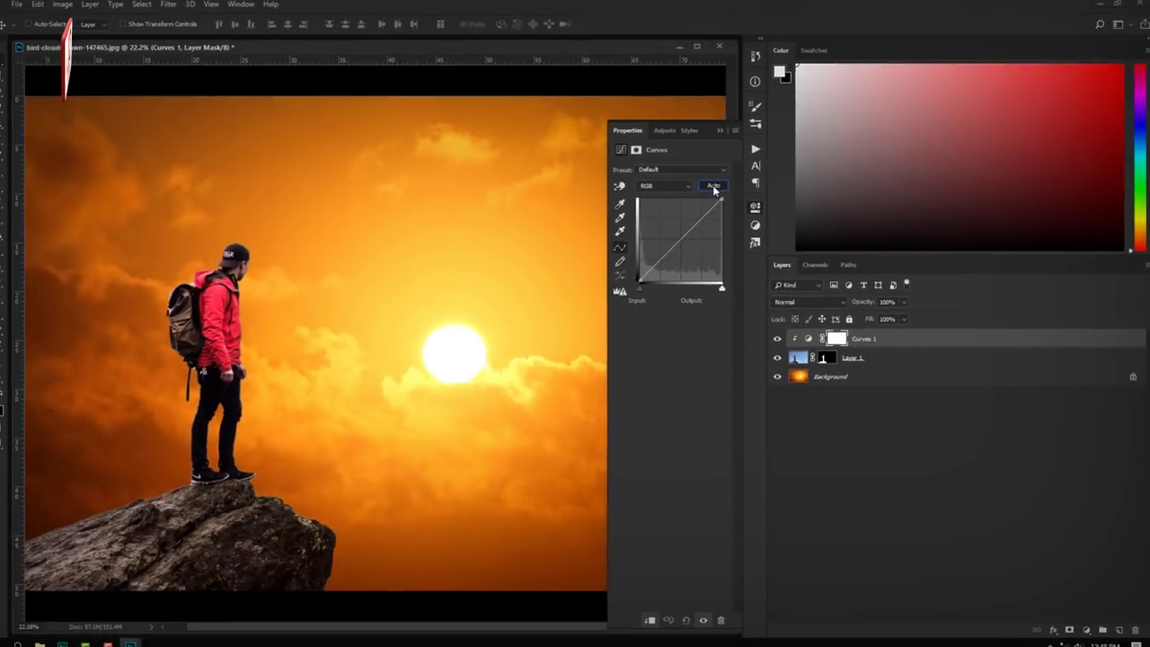
Open the Auto Color Correction Options and choose the Find Dark & Light Colors algorithm.
left_click(712, 186, "alt")
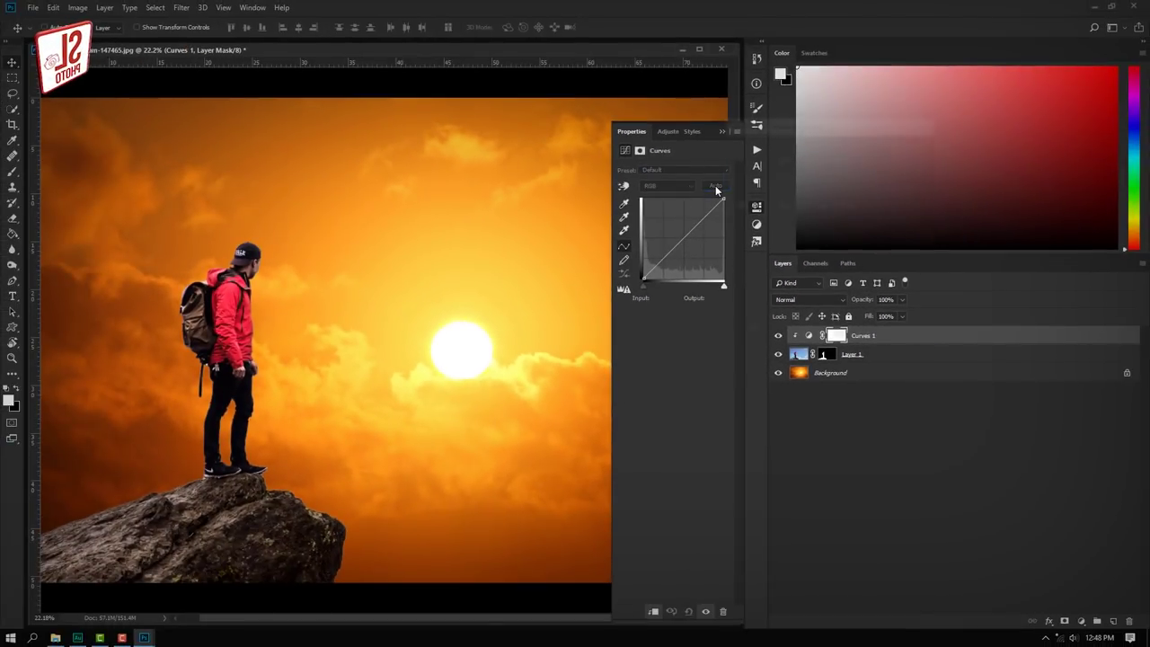
left_click_drag(825, 127, 722, 143)
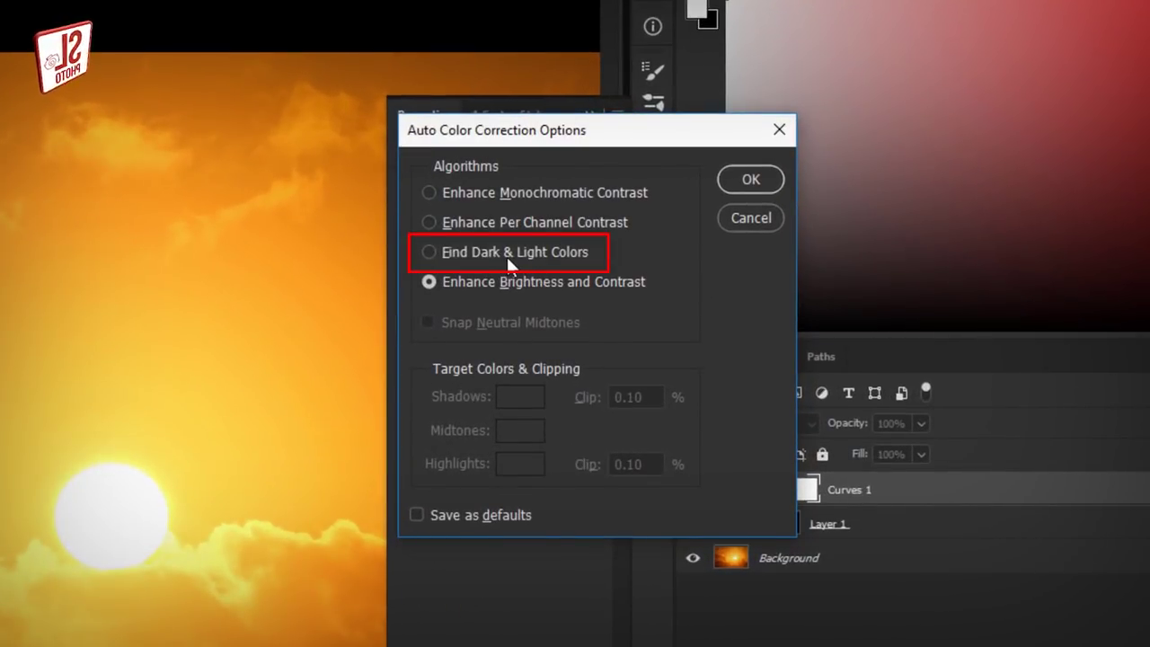
left_click(486, 255)
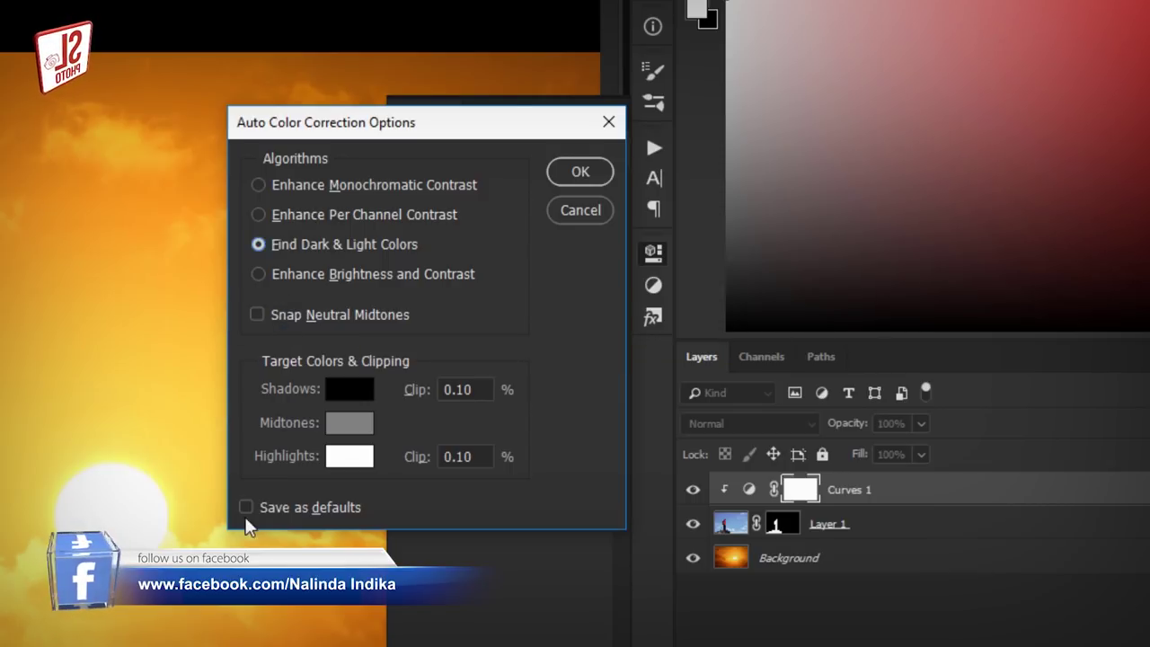
Set the Shadows target colour to dark brown 561d02 sampled from the sunset.
left_click(357, 398)
left_click_drag(991, 180, 362, 149)
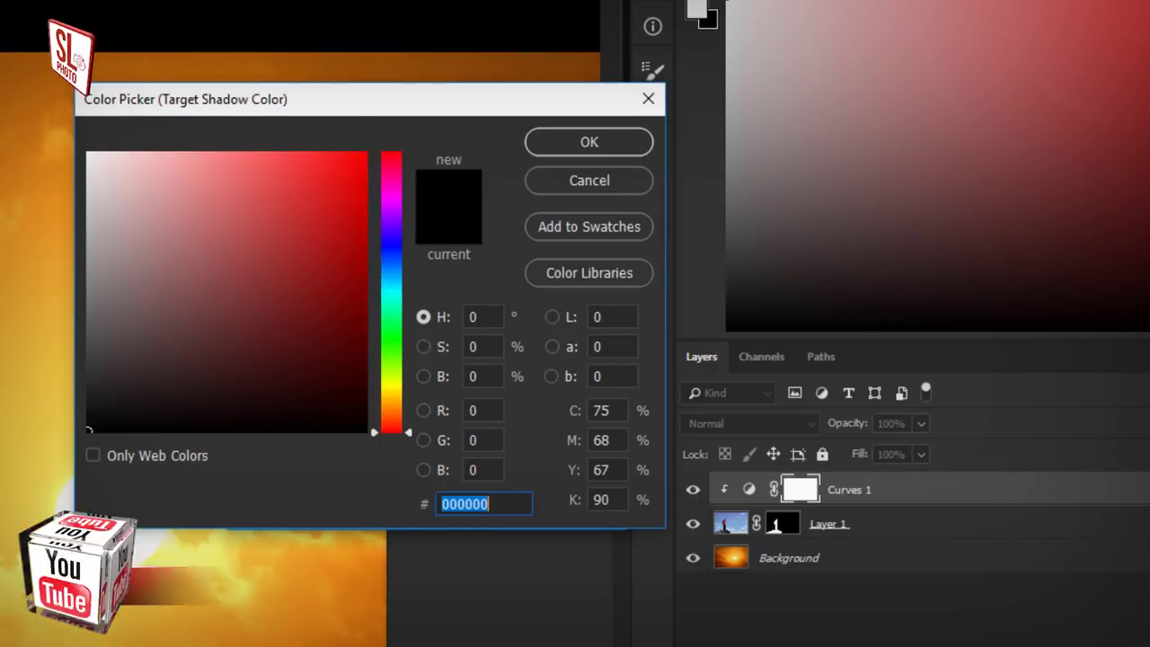
type("ffffff")
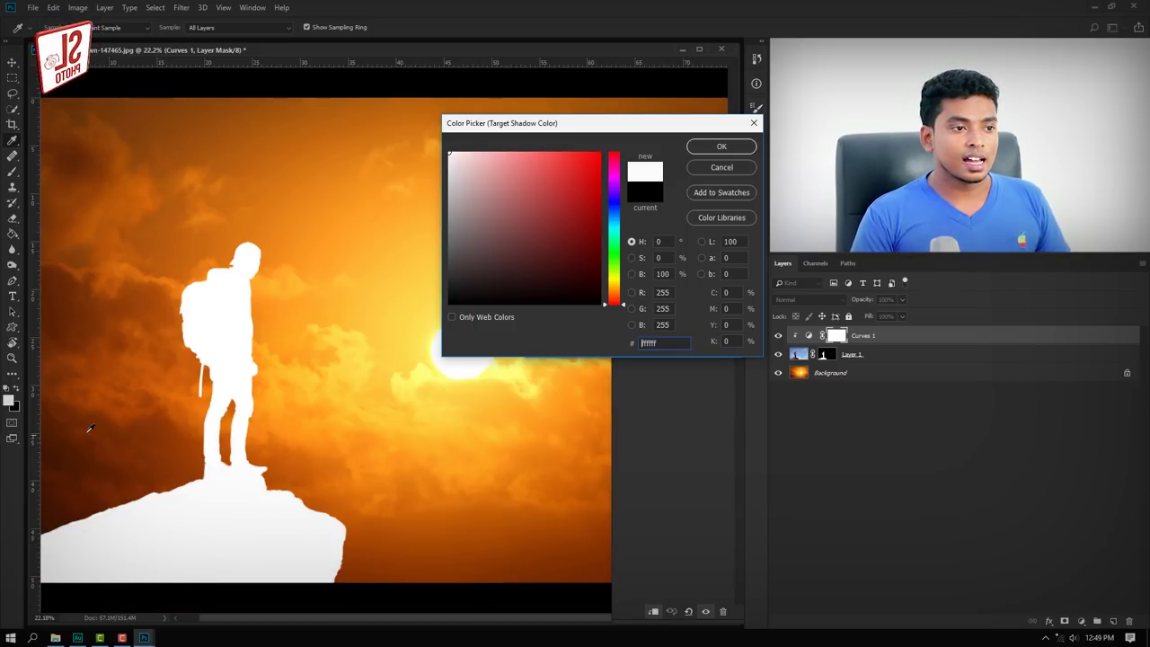
left_click(81, 454)
type("92b9e0")
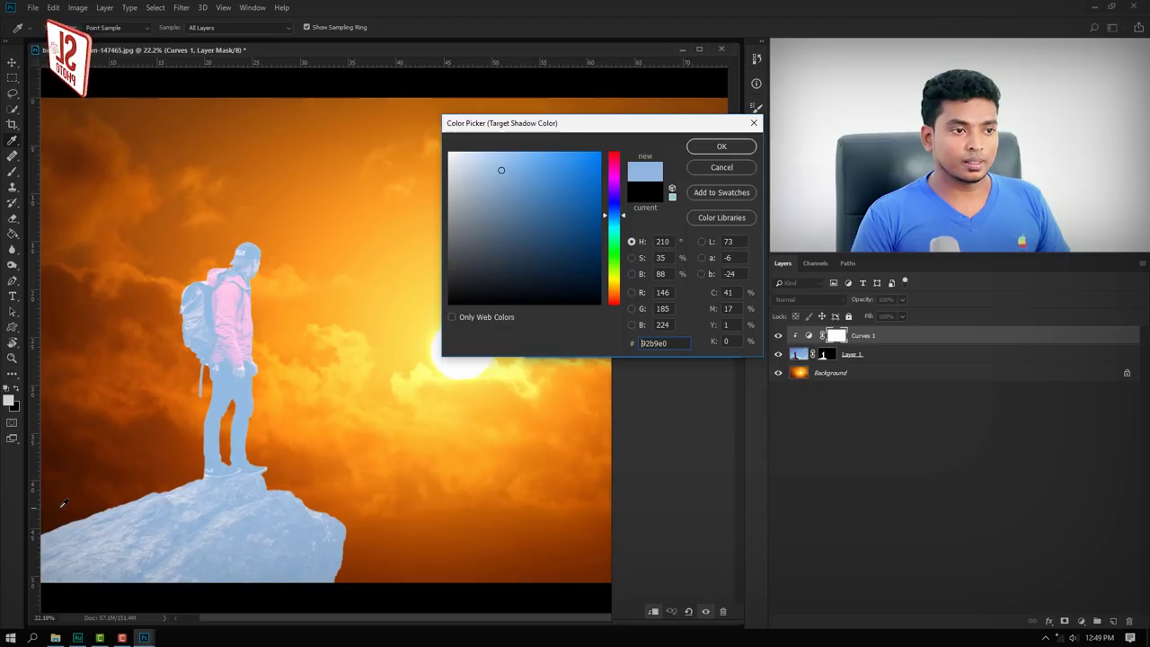
left_click(80, 464)
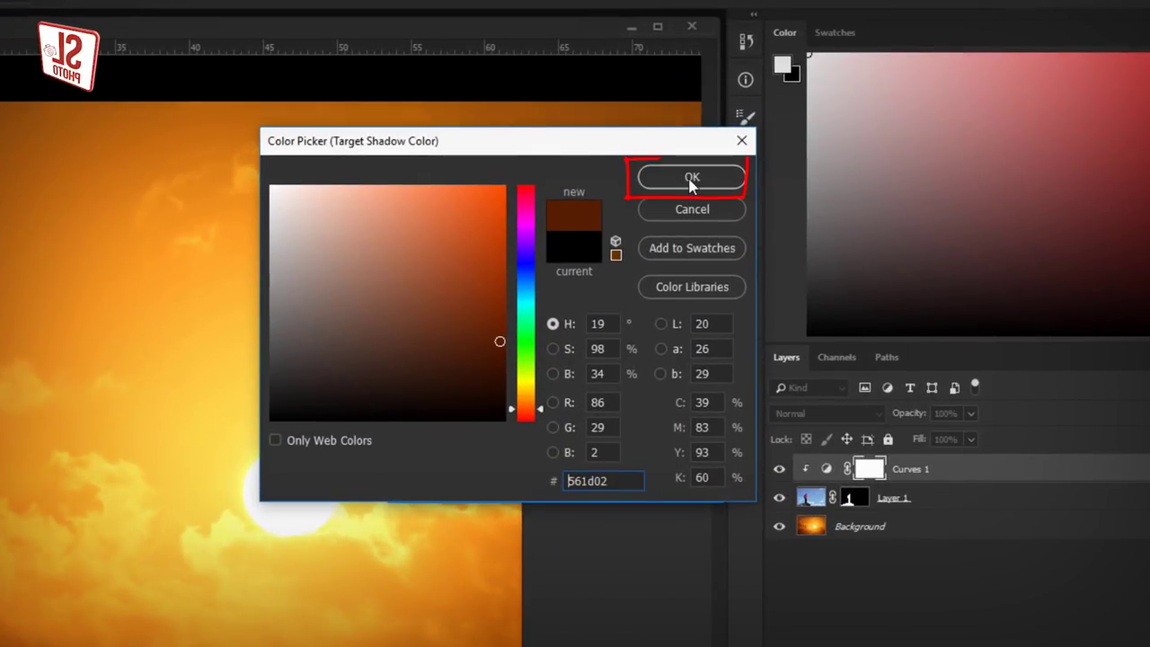
left_click(691, 180)
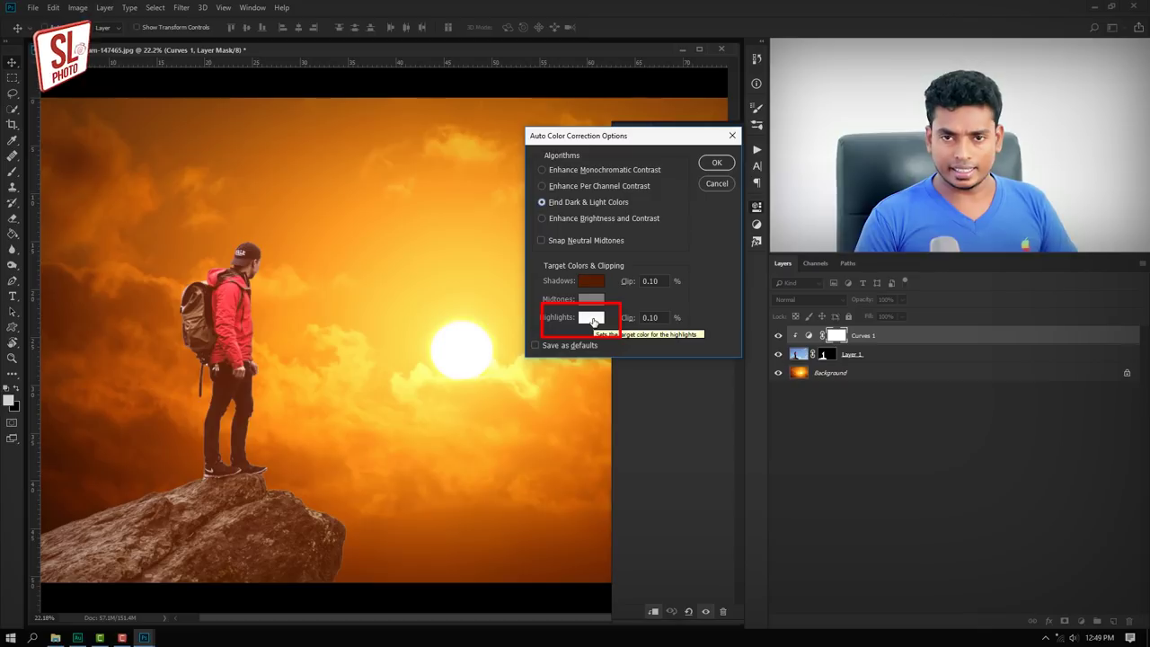
Set the Highlights target to pale yellow fcfc82 sampled near the sun, then apply the options.
left_click(592, 318)
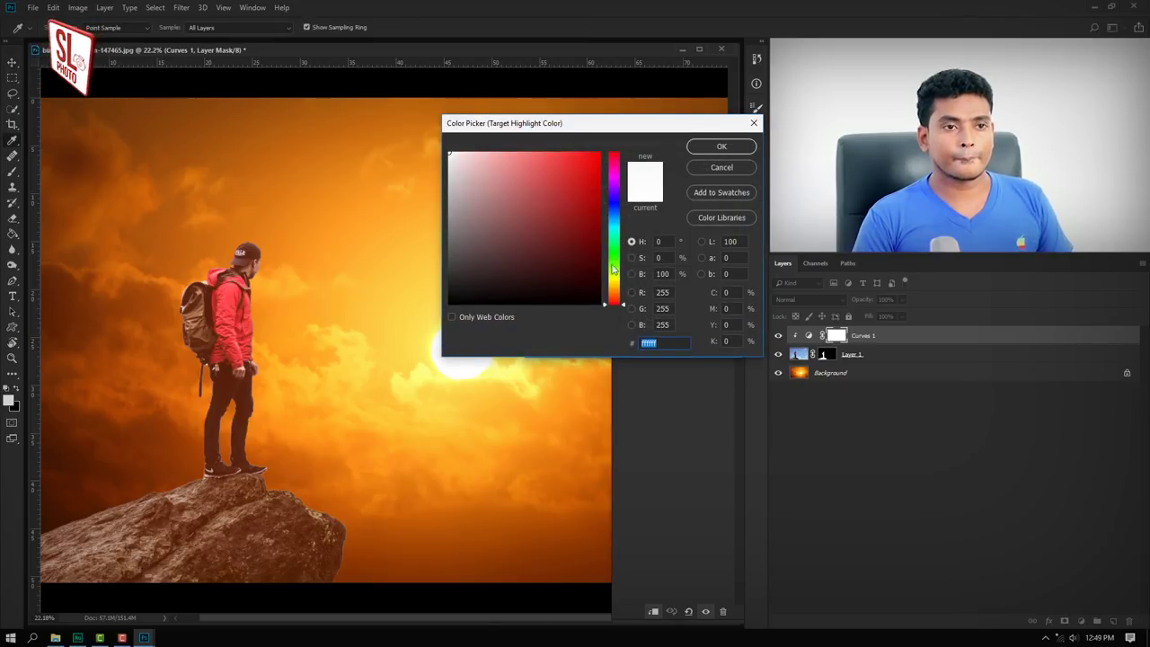
left_click(383, 265)
left_click_drag(402, 302, 409, 324)
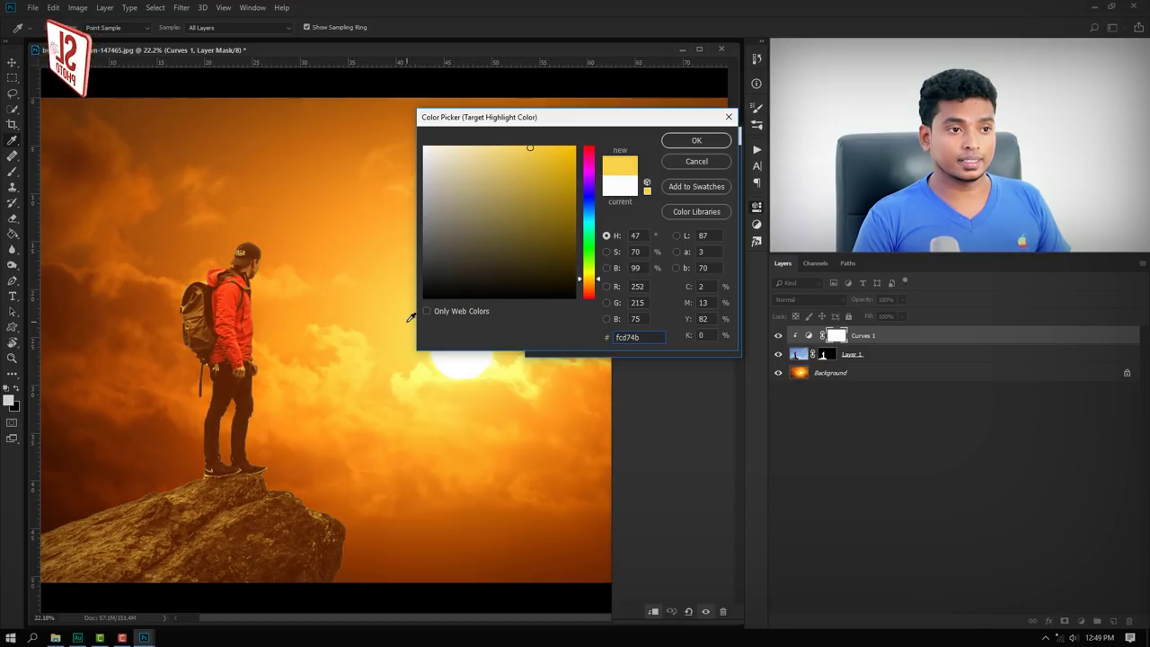
left_click(423, 359)
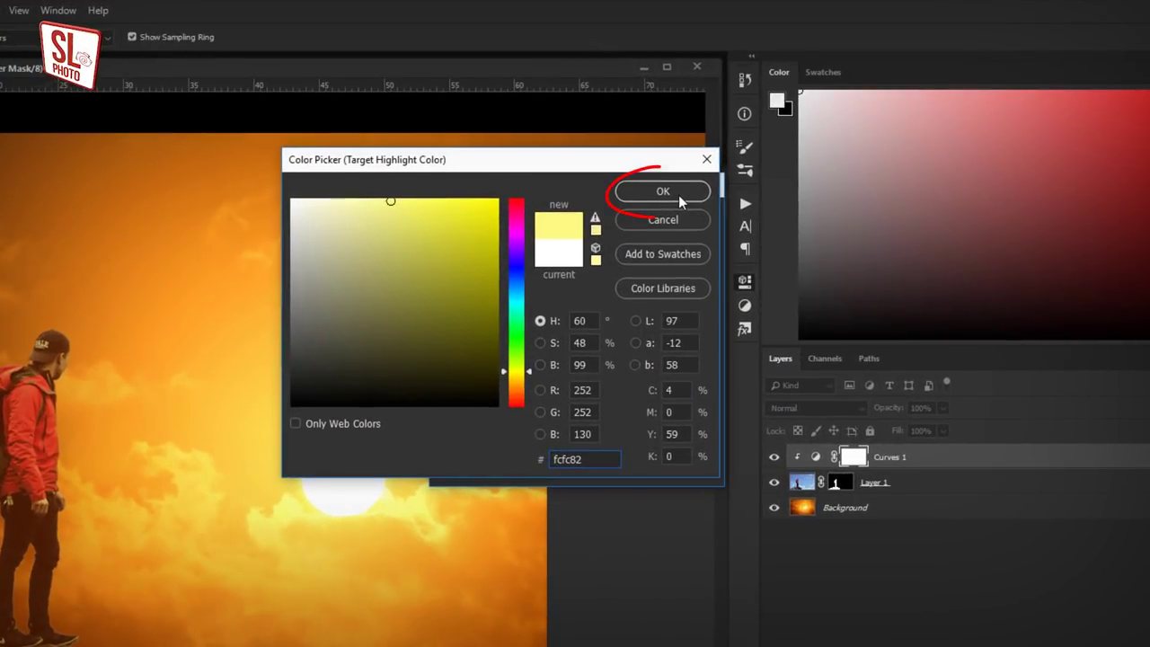
left_click(707, 141)
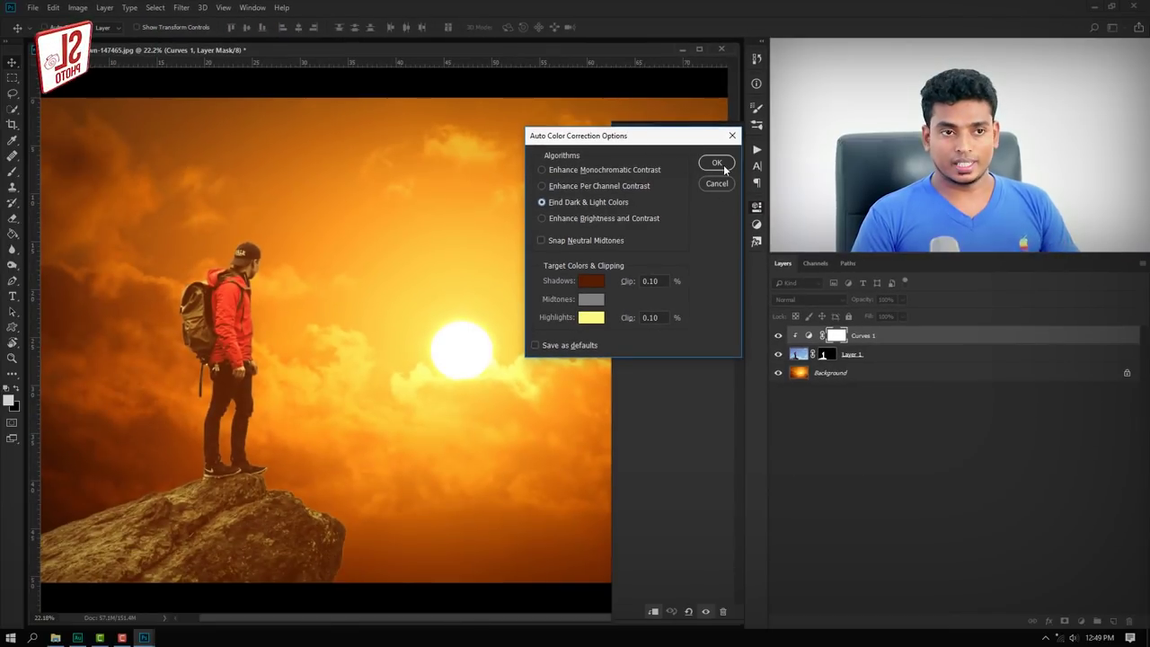
left_click(717, 162)
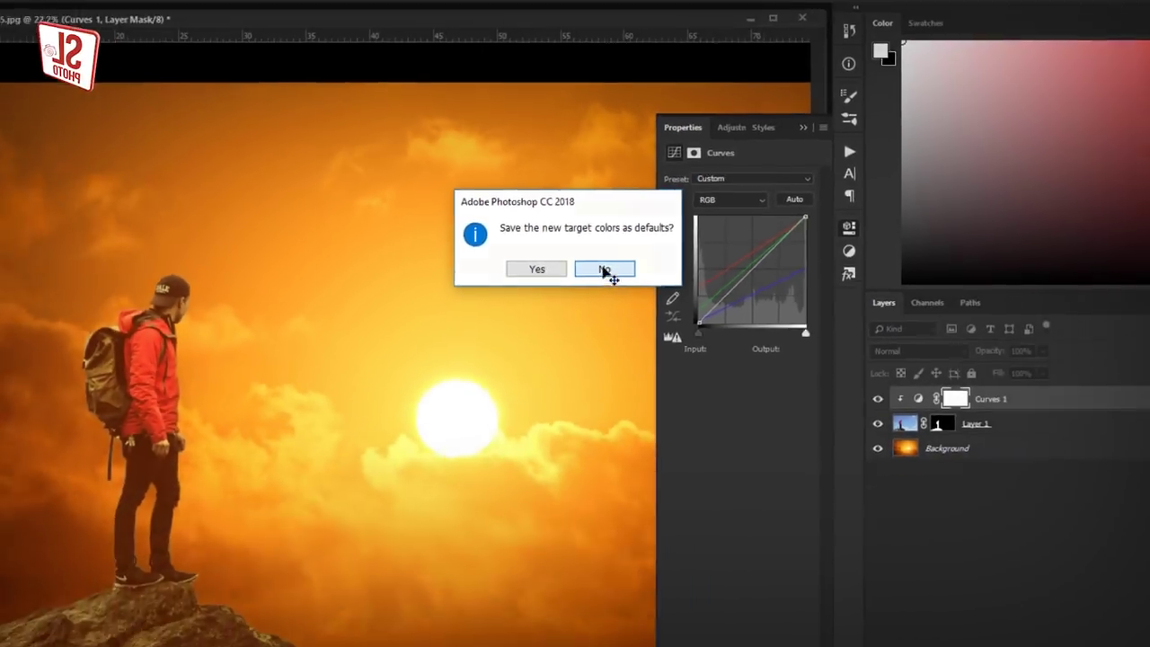
Don't save the target colours as defaults, check the Blue and Red curves, then close Properties.
left_click(670, 336)
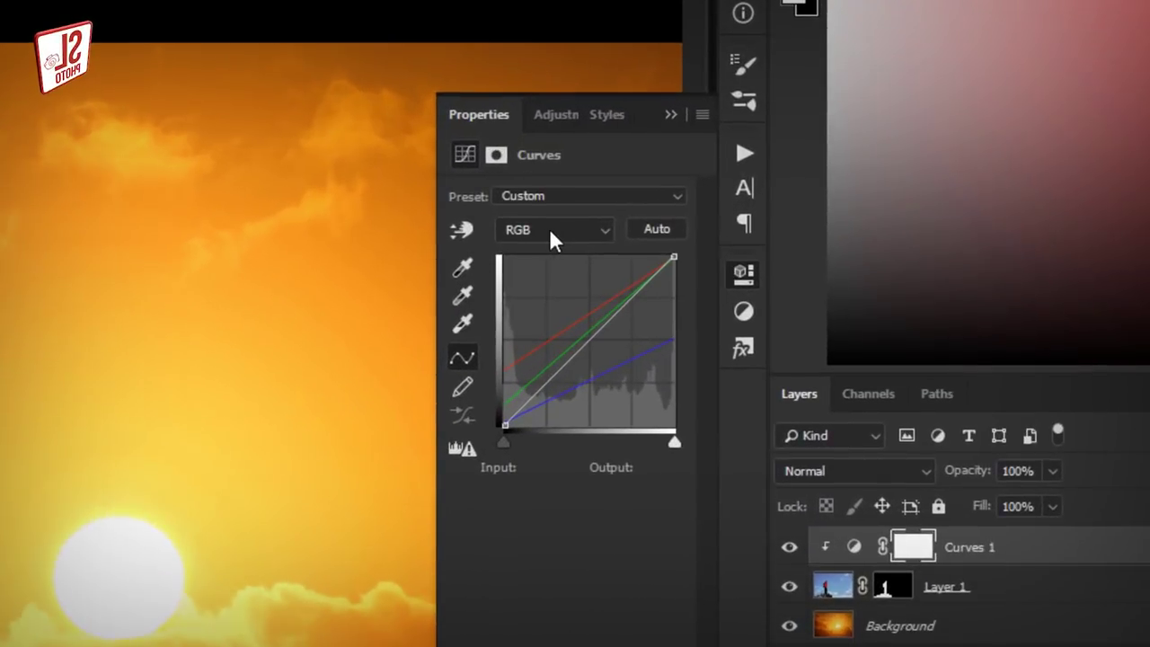
left_click(573, 227)
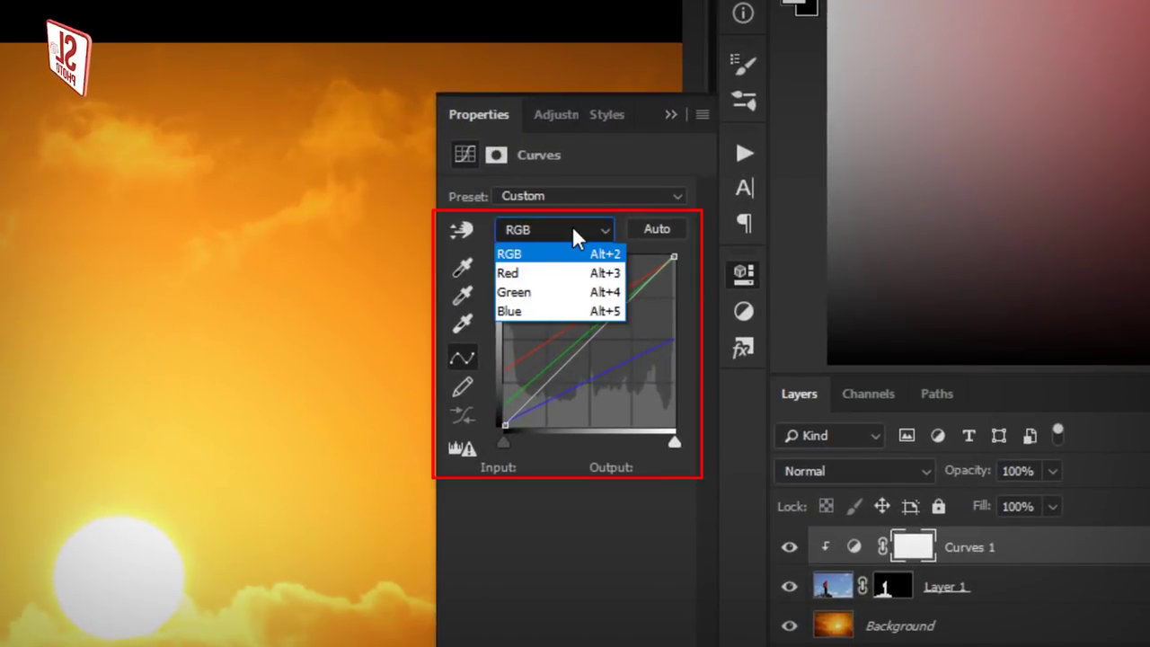
left_click(547, 310)
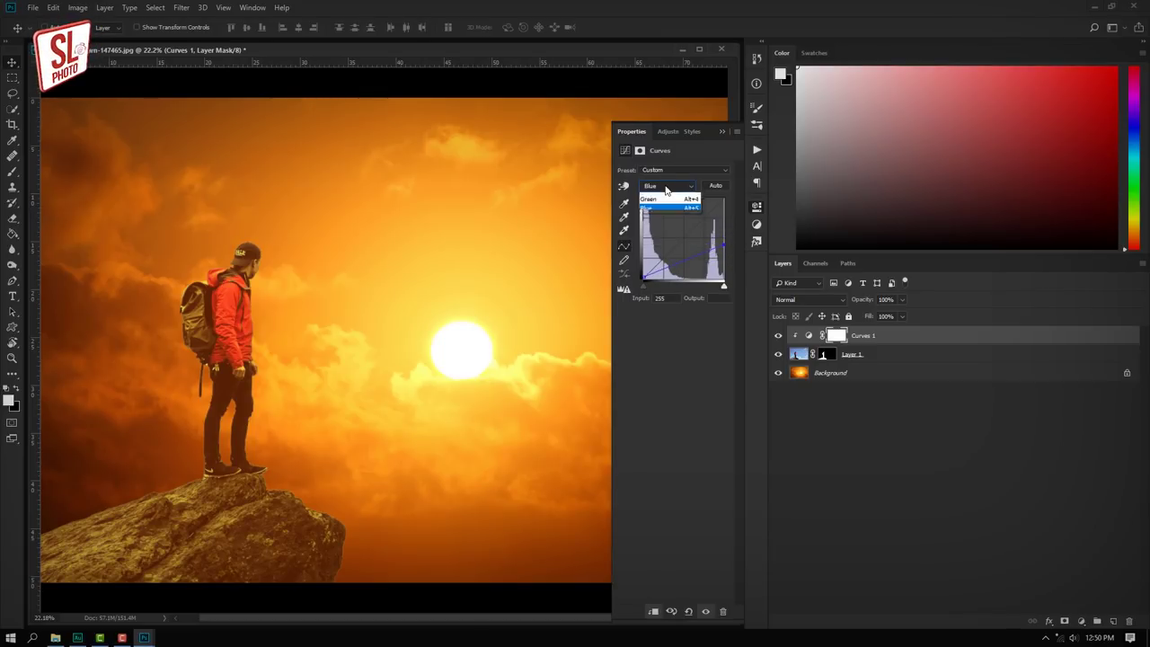
left_click(665, 205)
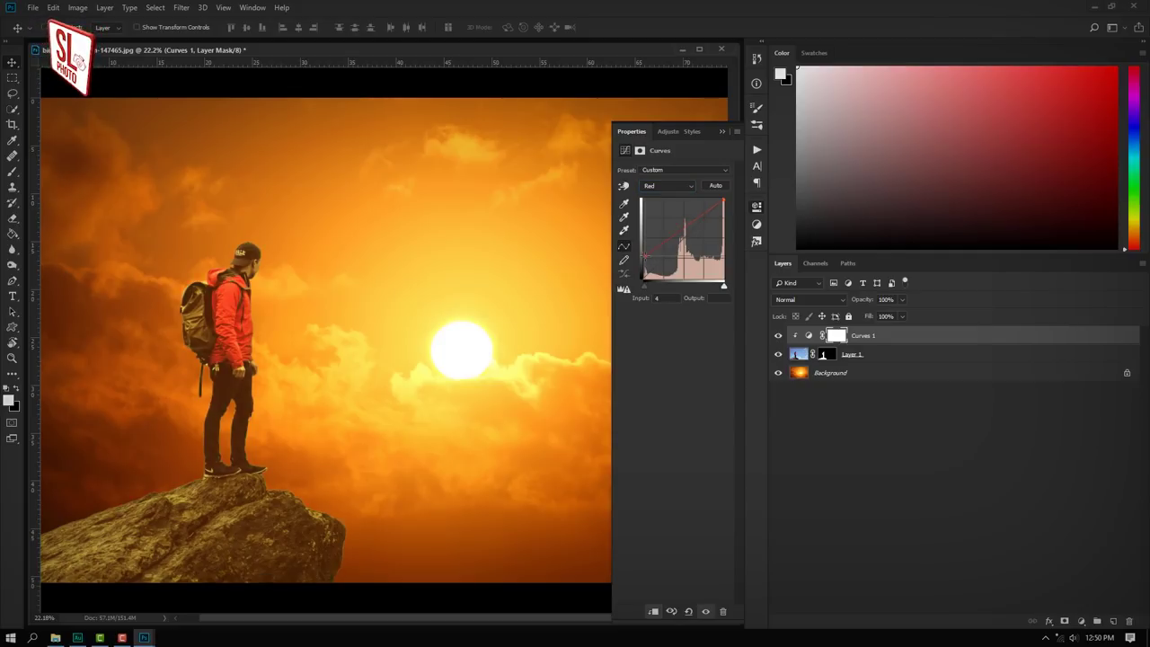
left_click(722, 132)
key("ctrl+0")
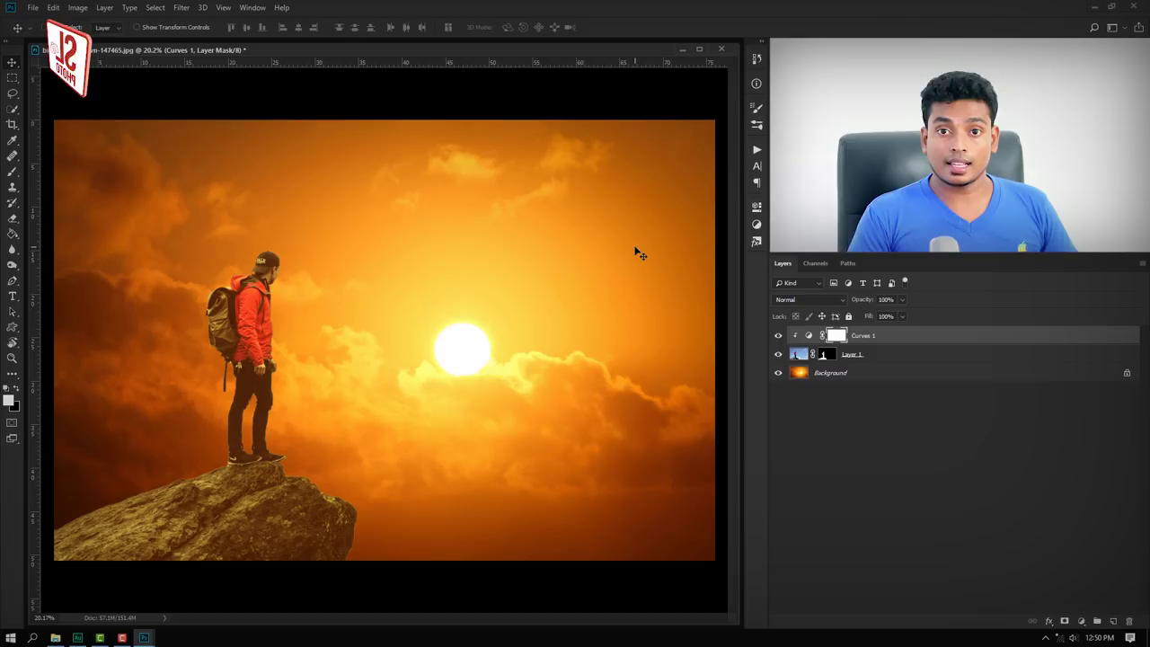
left_click(778, 336)
left_click(778, 336)
left_click(778, 336)
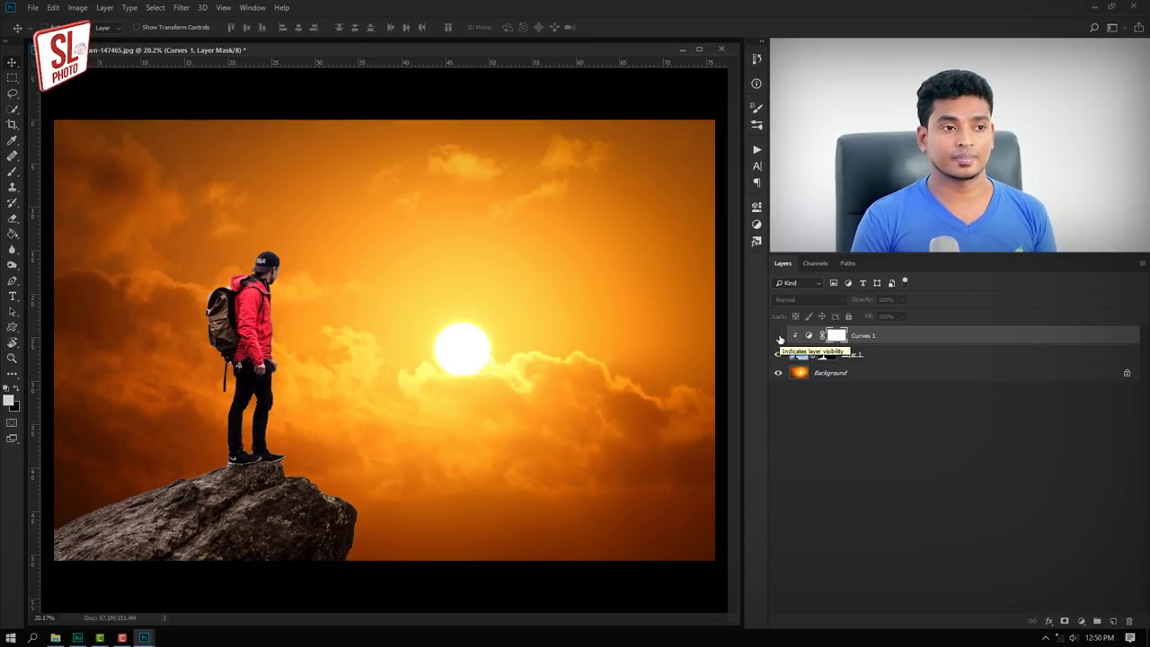
left_click(778, 336)
left_click(778, 336)
left_click(778, 336)
left_click(778, 336)
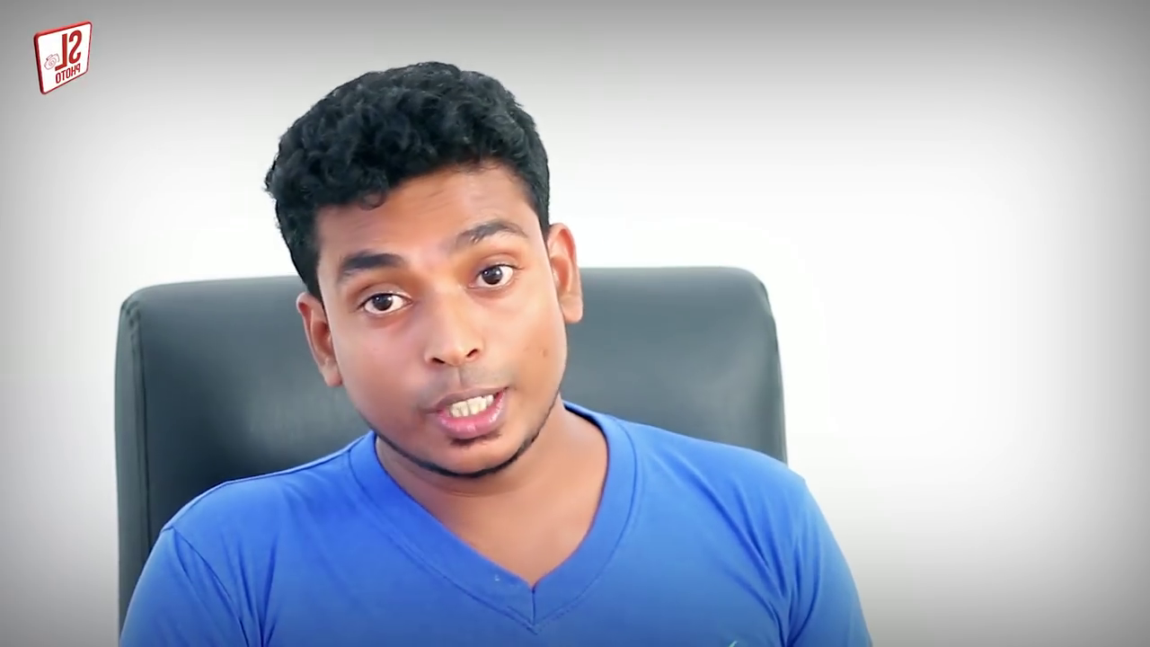